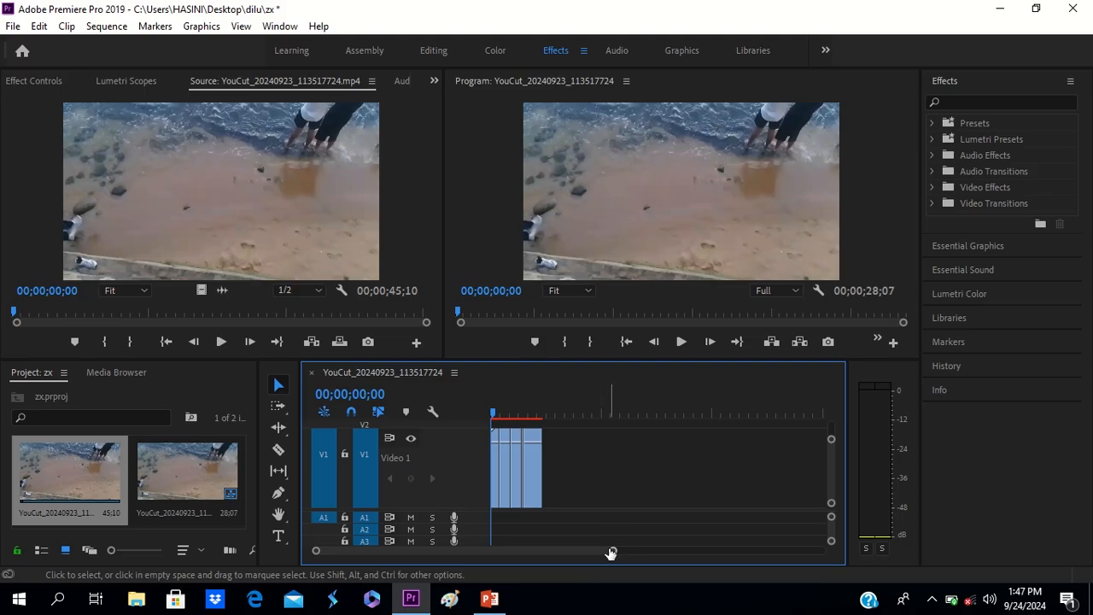
Apply the Cross Dissolve video transition at the cut between the second and third clips on V1
mouse_move(613, 553)
left_mouse_down()
mouse_move(510, 559)
mouse_move(593, 547)
left_mouse_up()
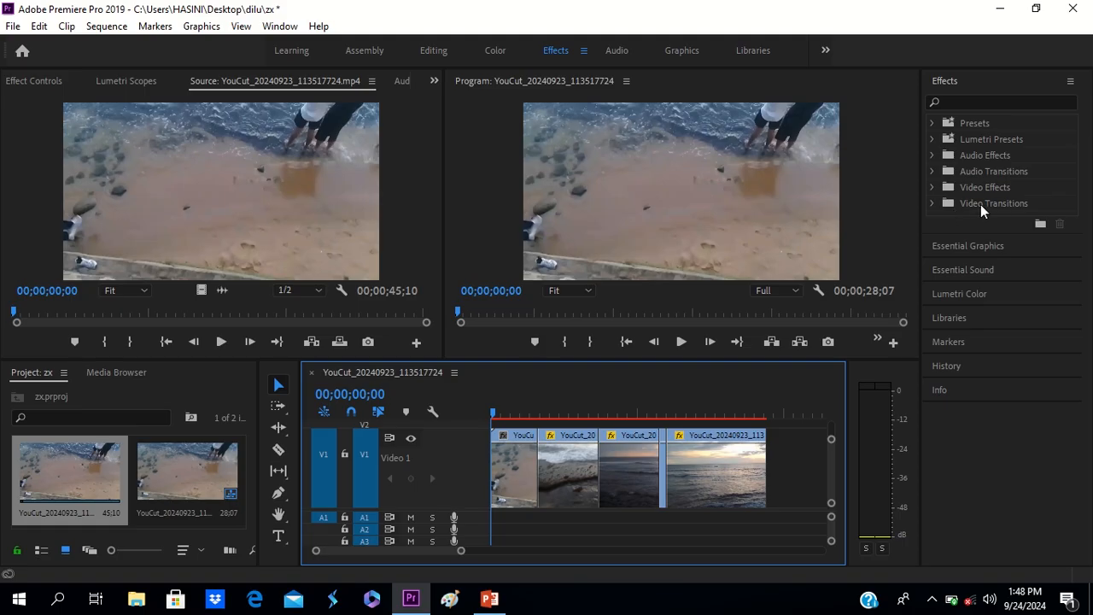
left_click(930, 203)
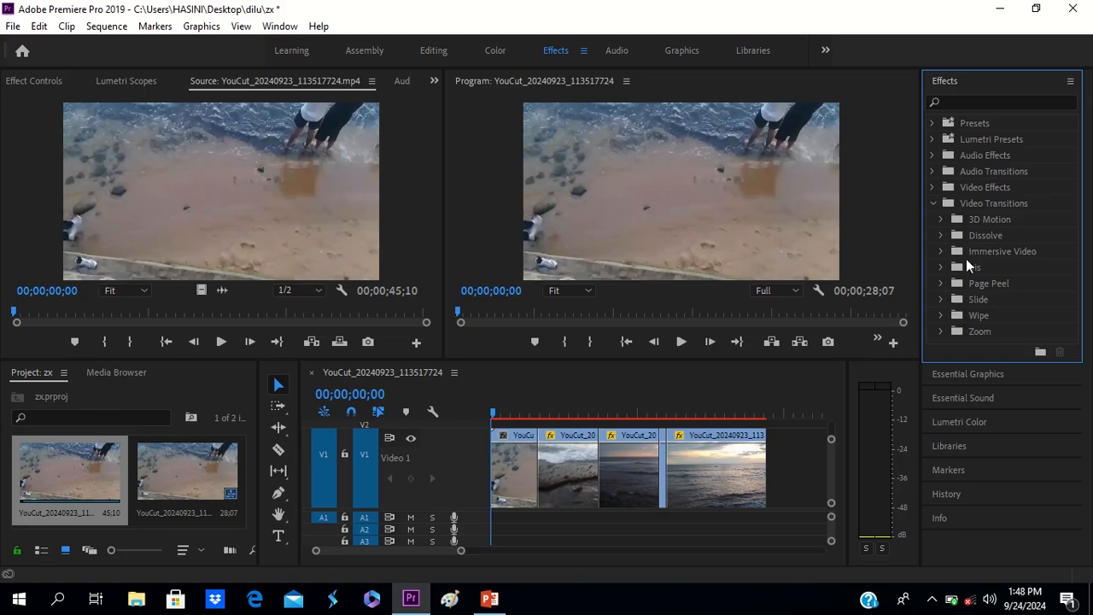
left_click(941, 218)
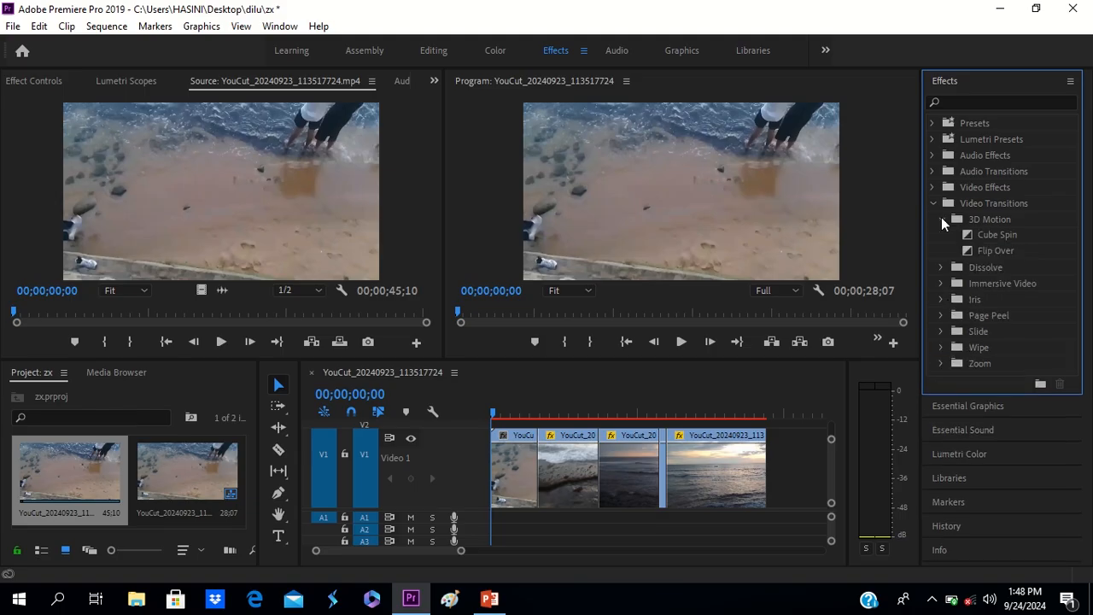
left_click(942, 266)
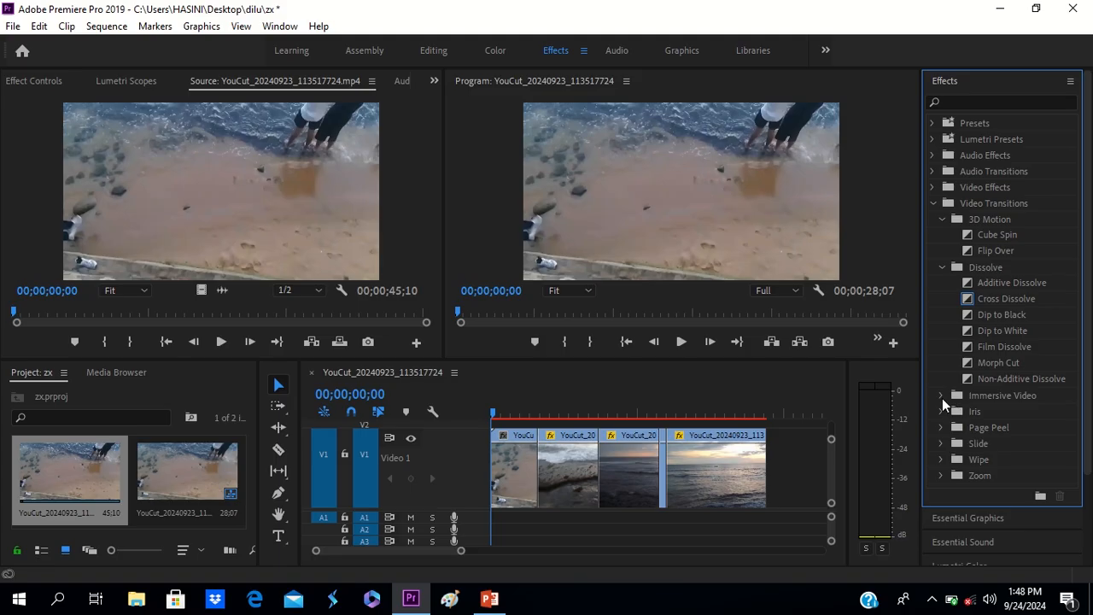
left_click(942, 396)
left_click(968, 301)
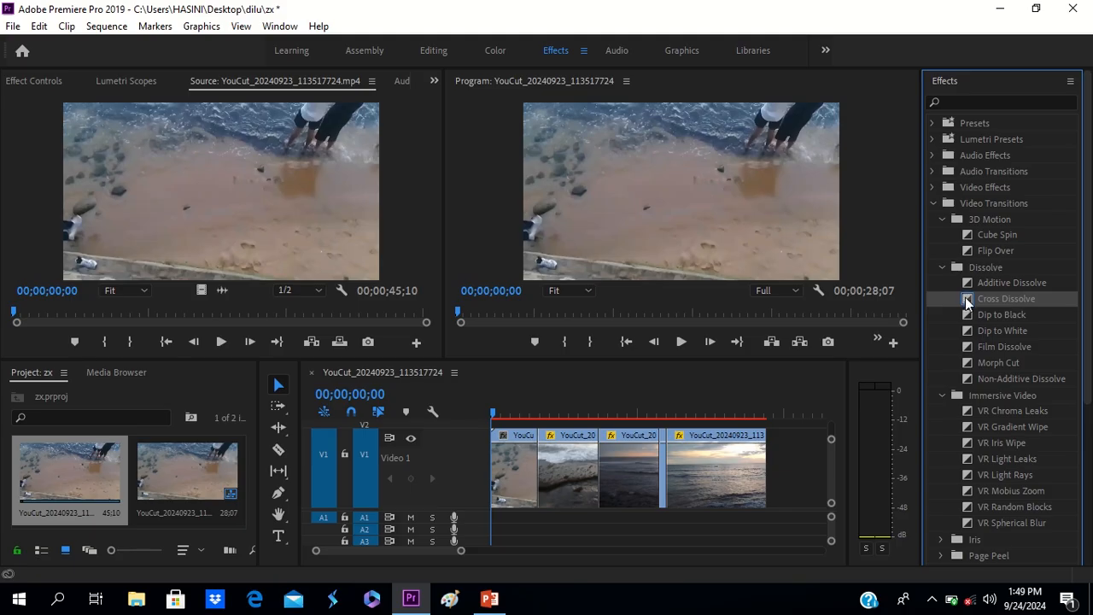
left_click_drag(964, 301, 610, 486)
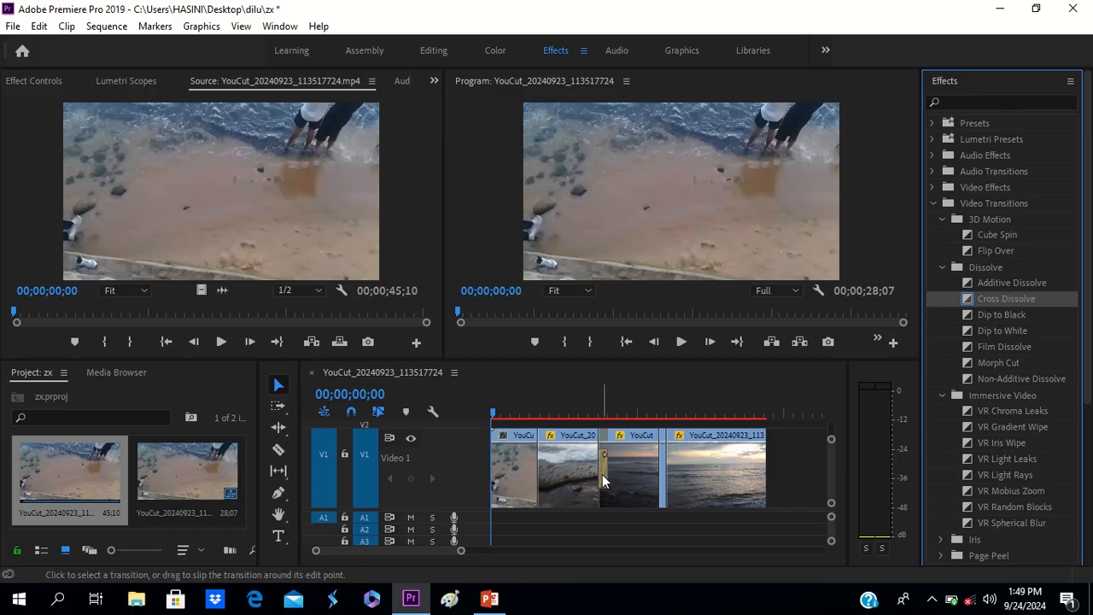
Lengthen the Cross Dissolve so it spans both sides of the cut between the second and third clips
mouse_move(461, 555)
left_mouse_down()
mouse_move(429, 556)
mouse_move(459, 551)
left_mouse_up()
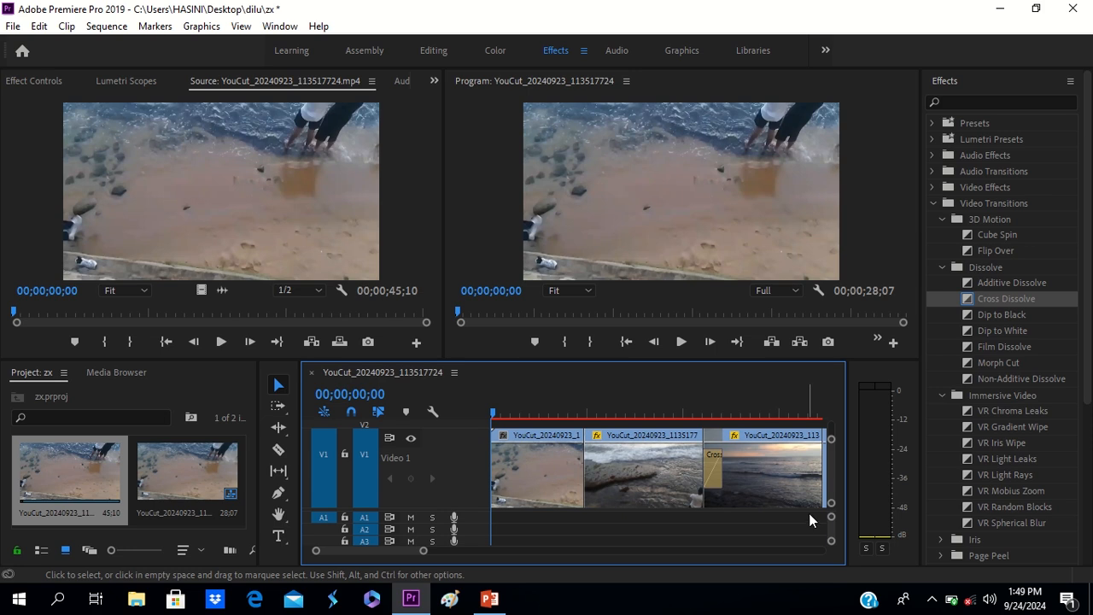
left_click_drag(831, 502, 830, 500)
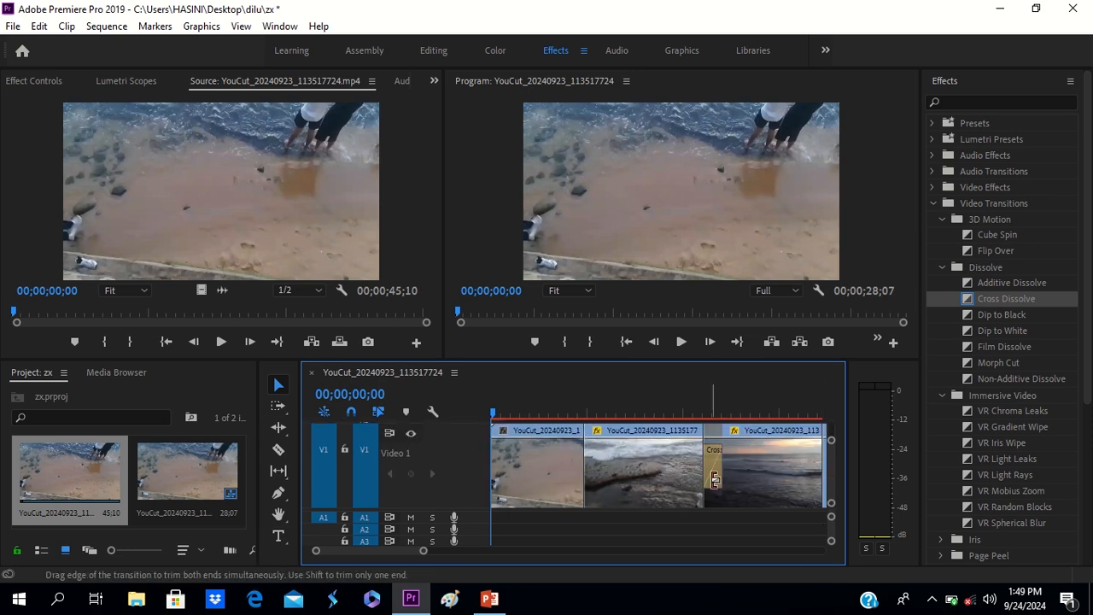
left_click(719, 461)
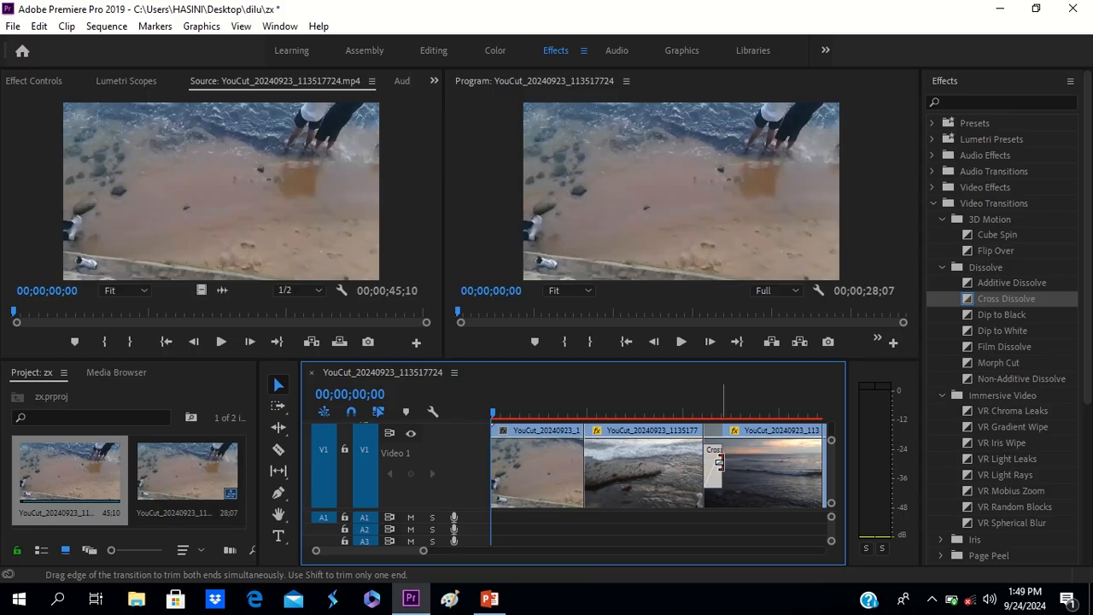
left_click_drag(719, 461, 735, 464)
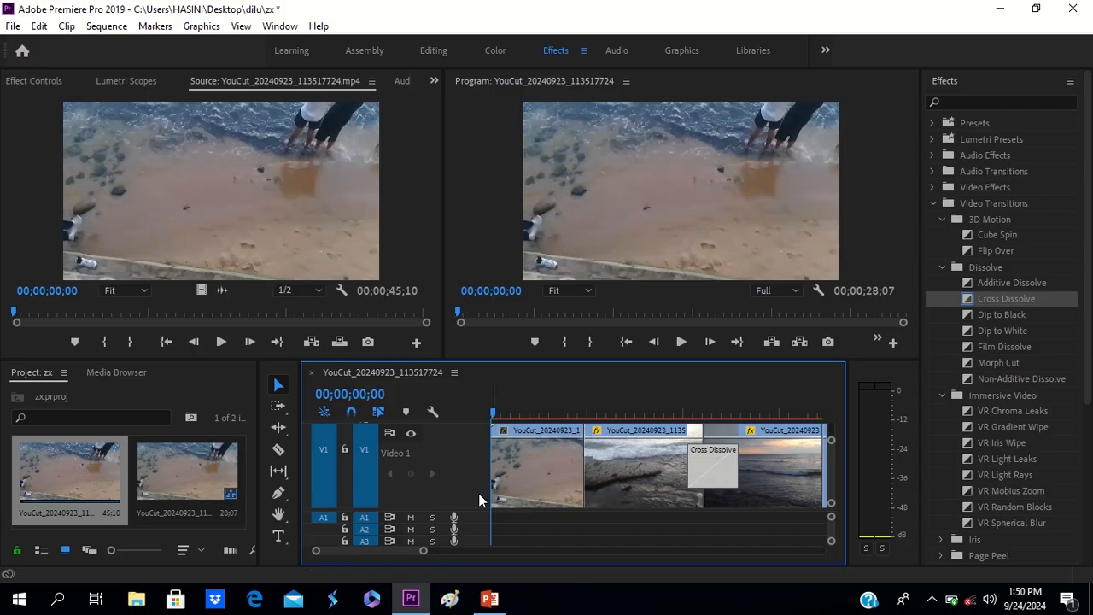
Examine the transitions available in the Iris, Page Peel, Slide and Wipe categories
left_click_drag(422, 550, 498, 557)
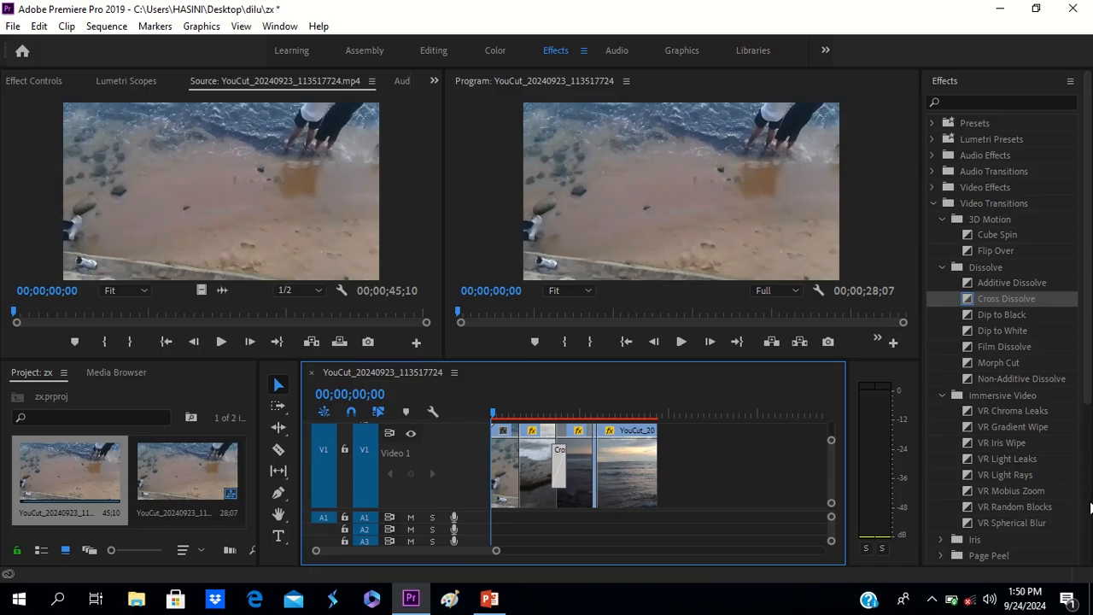
scroll(1090, 501, "down", 5)
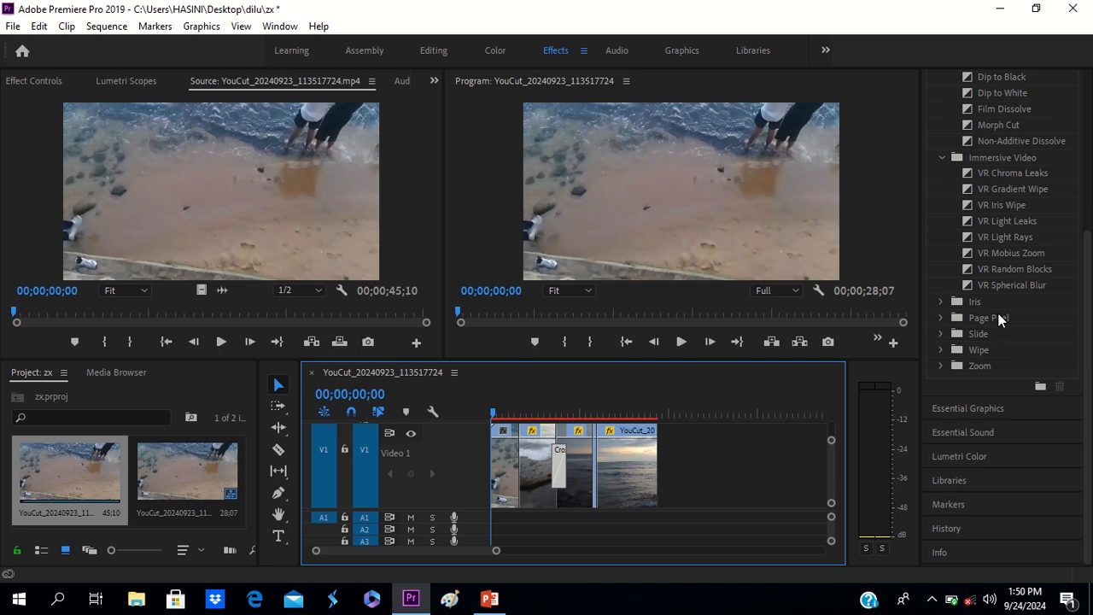
left_click(941, 302)
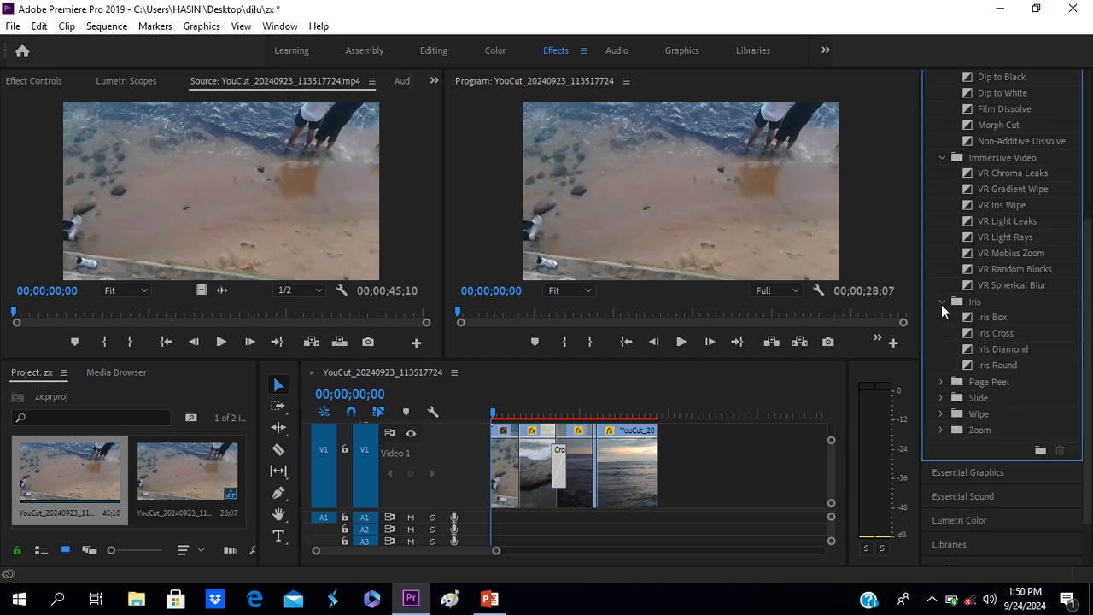
left_click(940, 382)
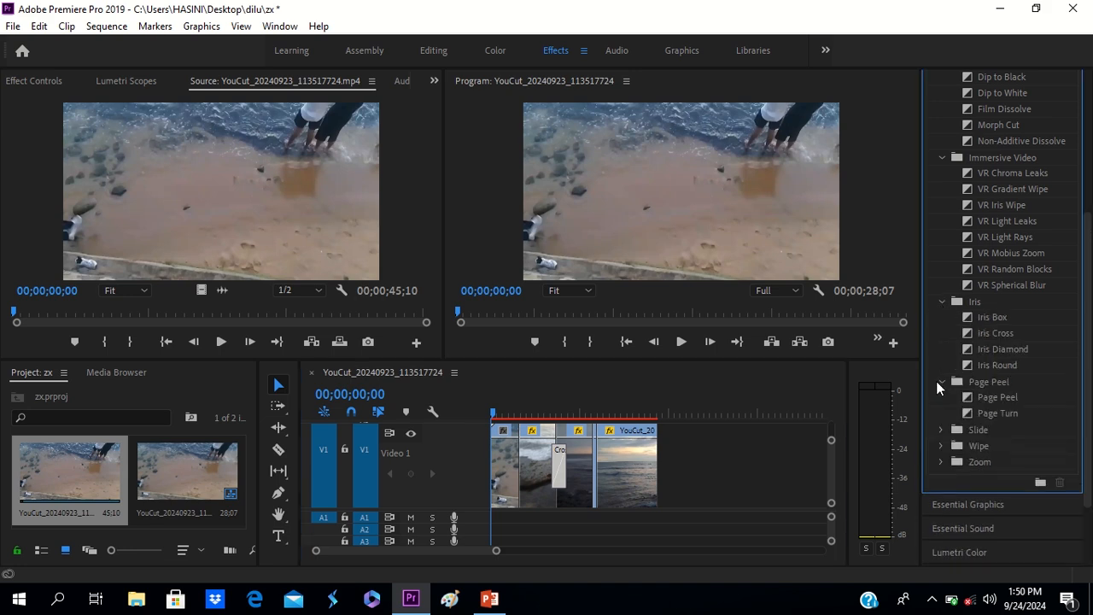
left_click(940, 429)
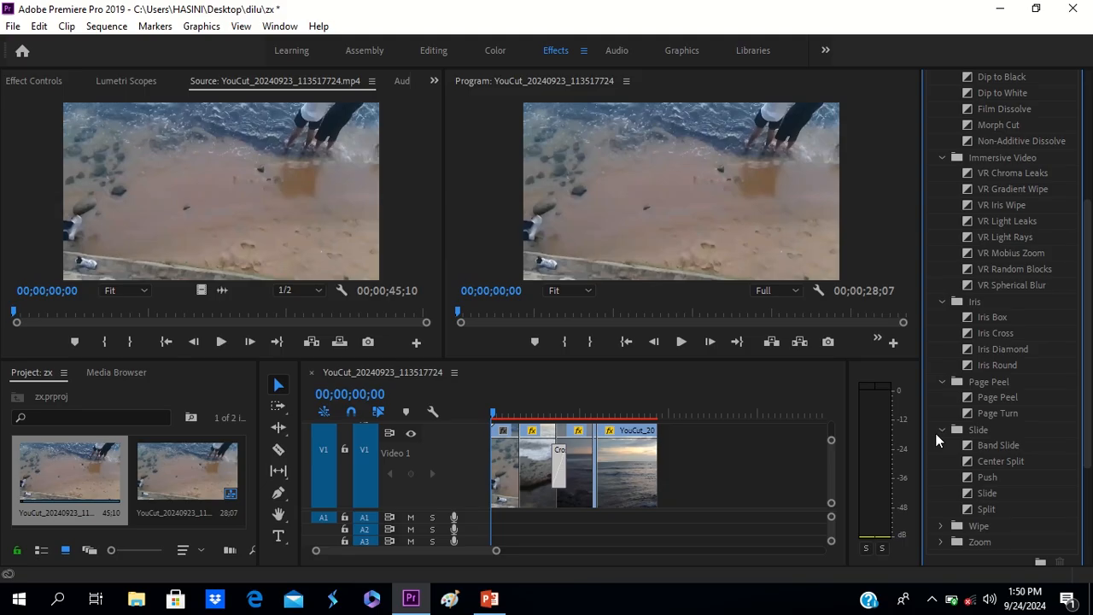
left_click(941, 525)
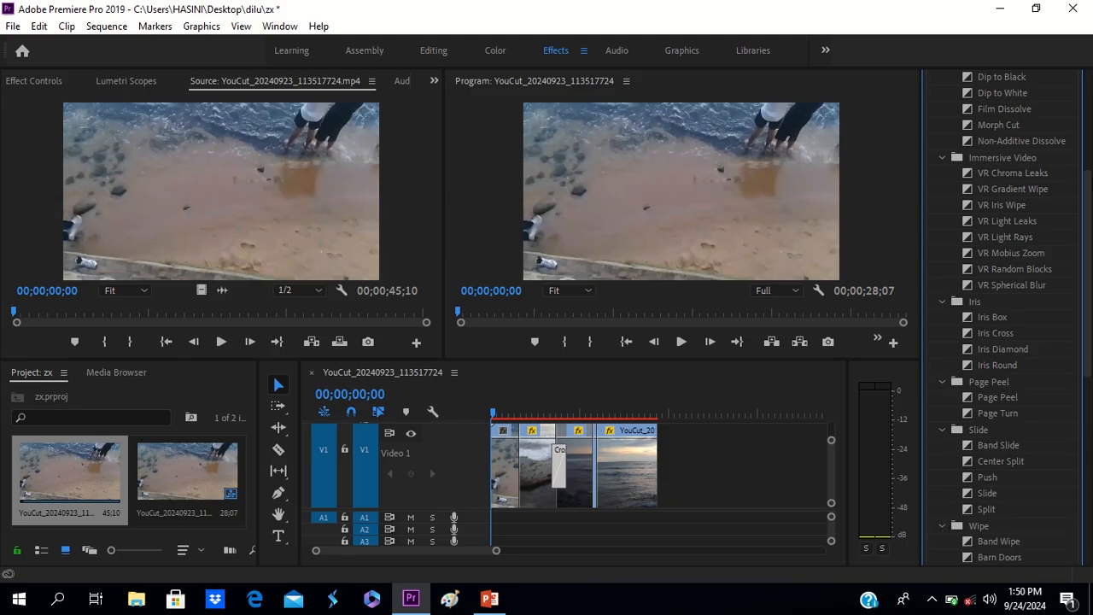
left_click(1089, 155)
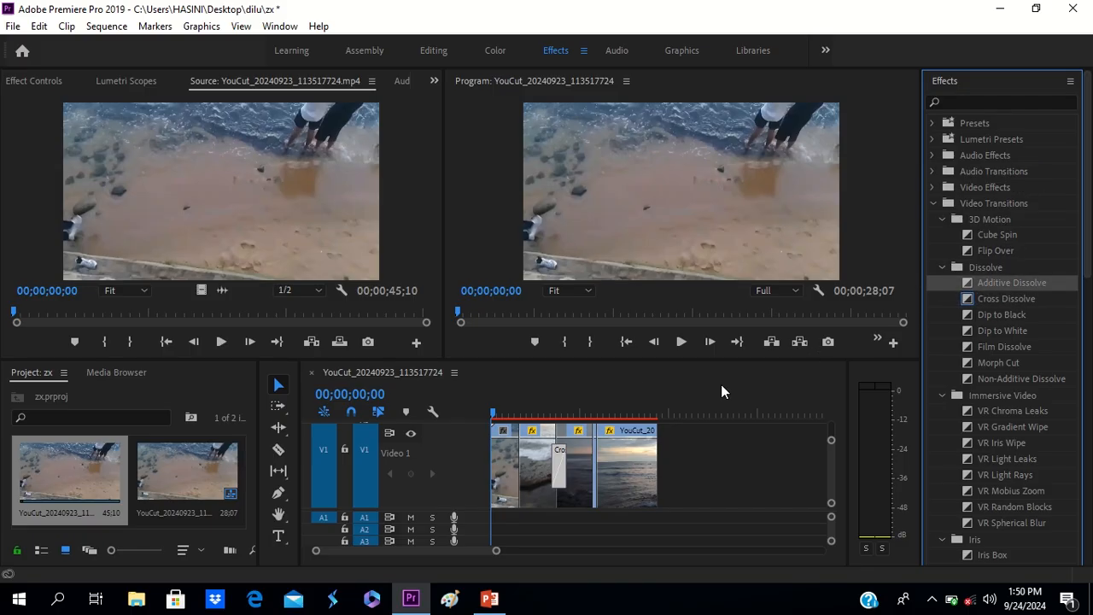
Apply Additive Dissolve at the cut between the third clip and the short fourth clip, and scrub the sequence up to it
mouse_move(721, 391)
left_mouse_down()
mouse_move(625, 437)
mouse_move(598, 478)
mouse_move(591, 463)
left_mouse_up()
left_click(509, 413)
left_click_drag(524, 408, 586, 406)
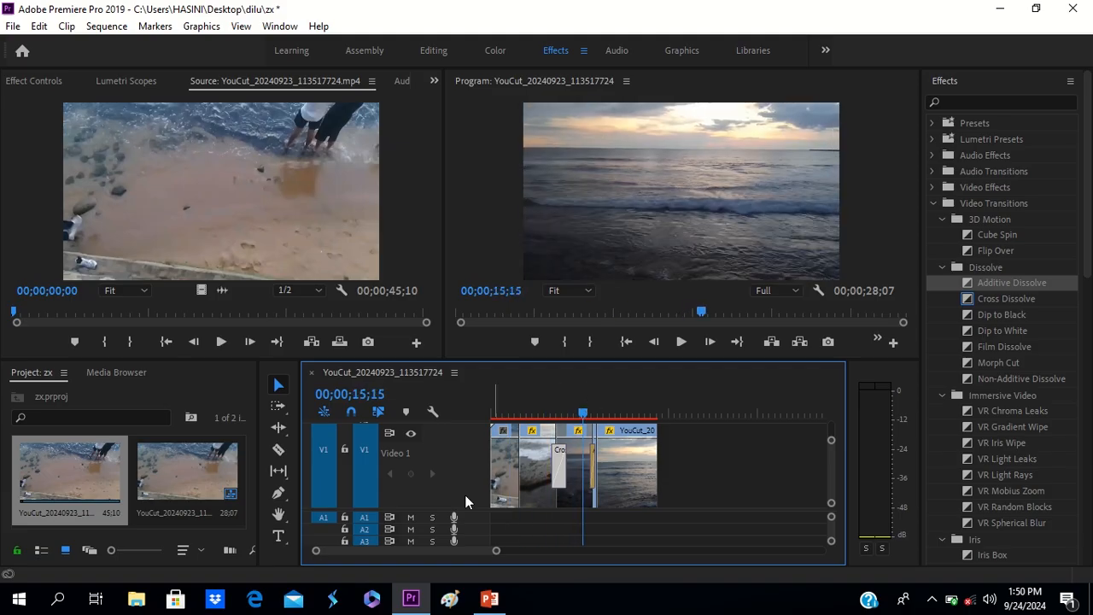
Lengthen the Additive Dissolve before the short fourth clip and scrub through it to preview the blend
left_click_drag(495, 550, 443, 551)
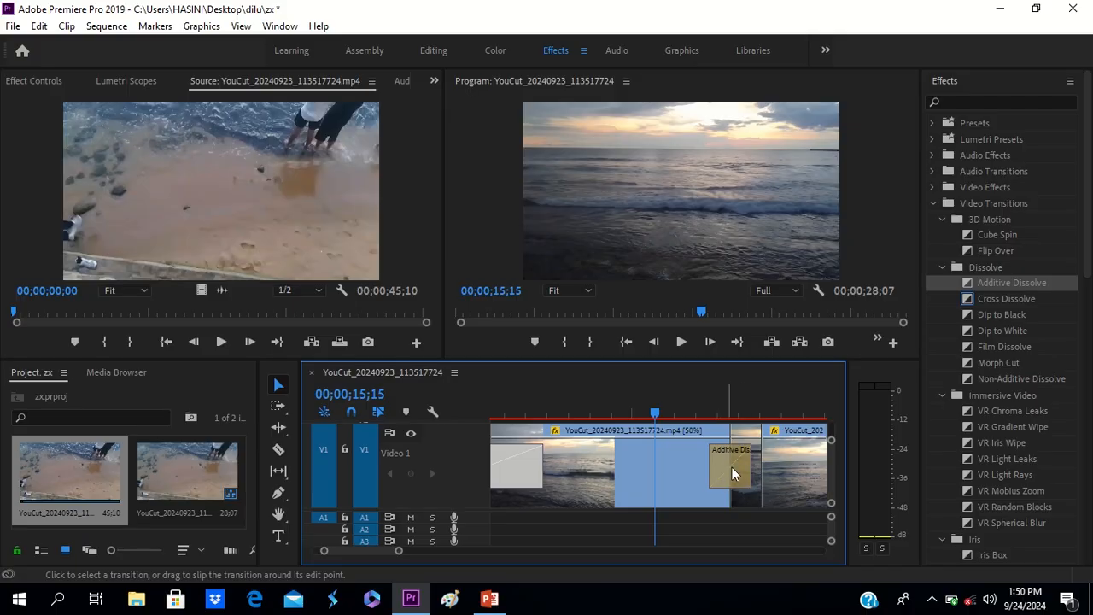
left_click(749, 465)
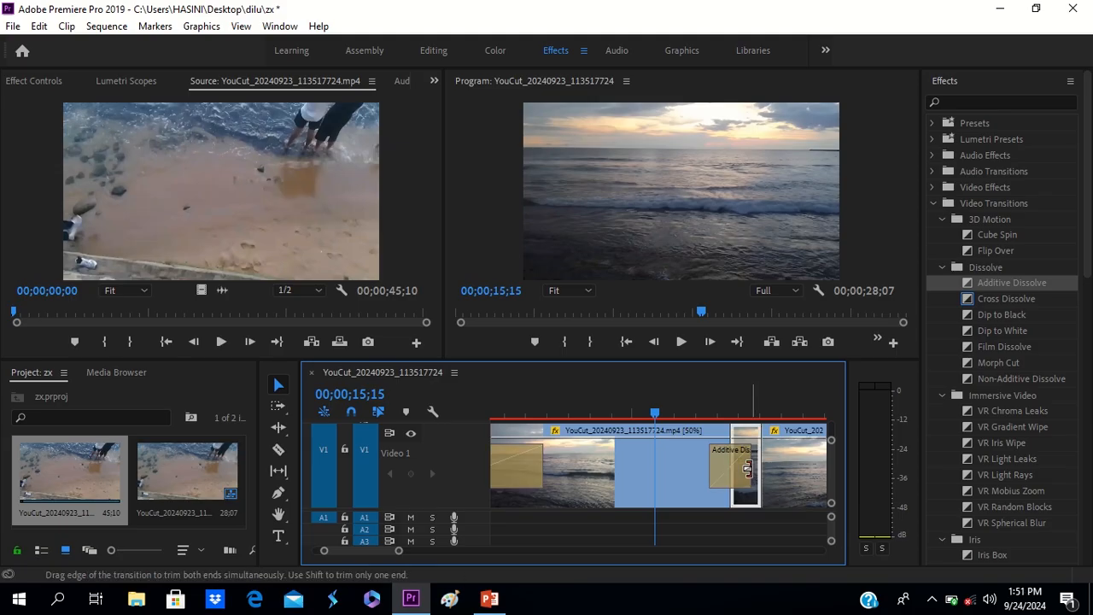
left_click_drag(711, 461, 698, 457)
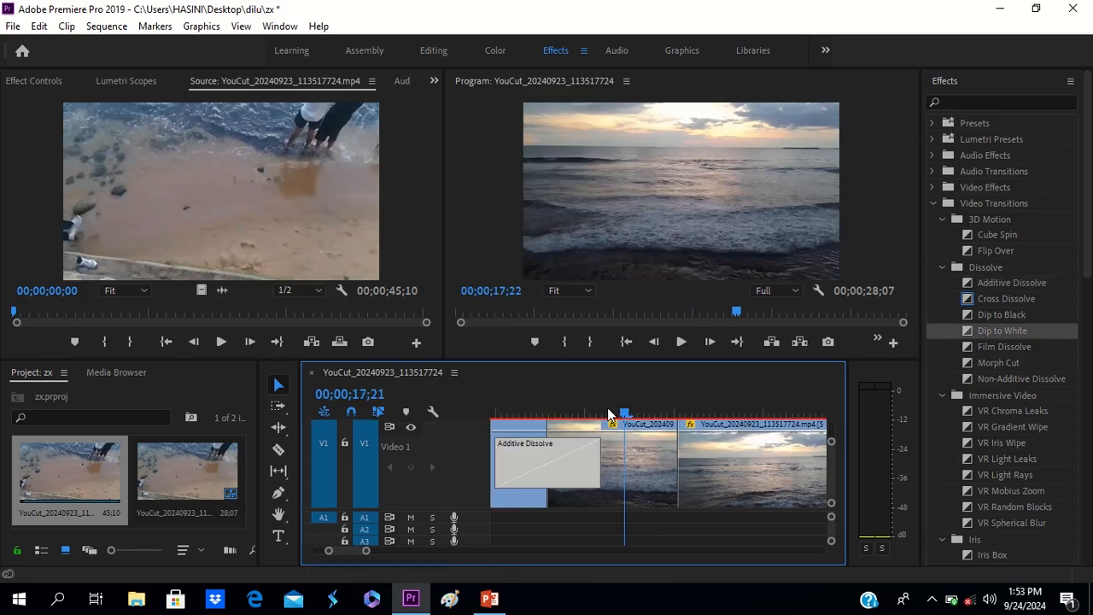
left_click_drag(607, 410, 497, 429)
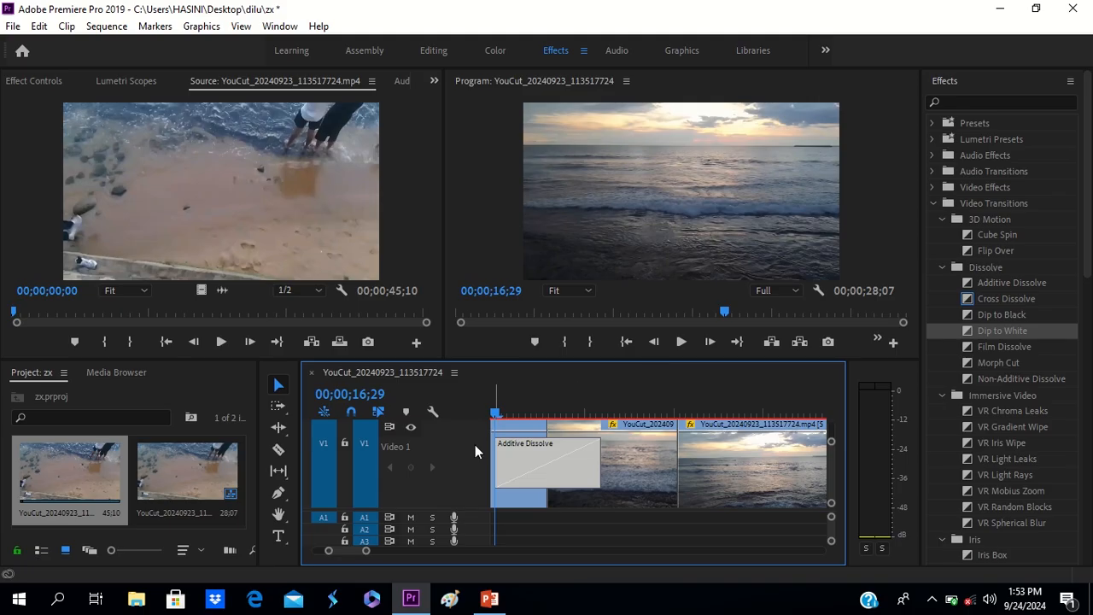
left_click_drag(494, 413, 666, 417)
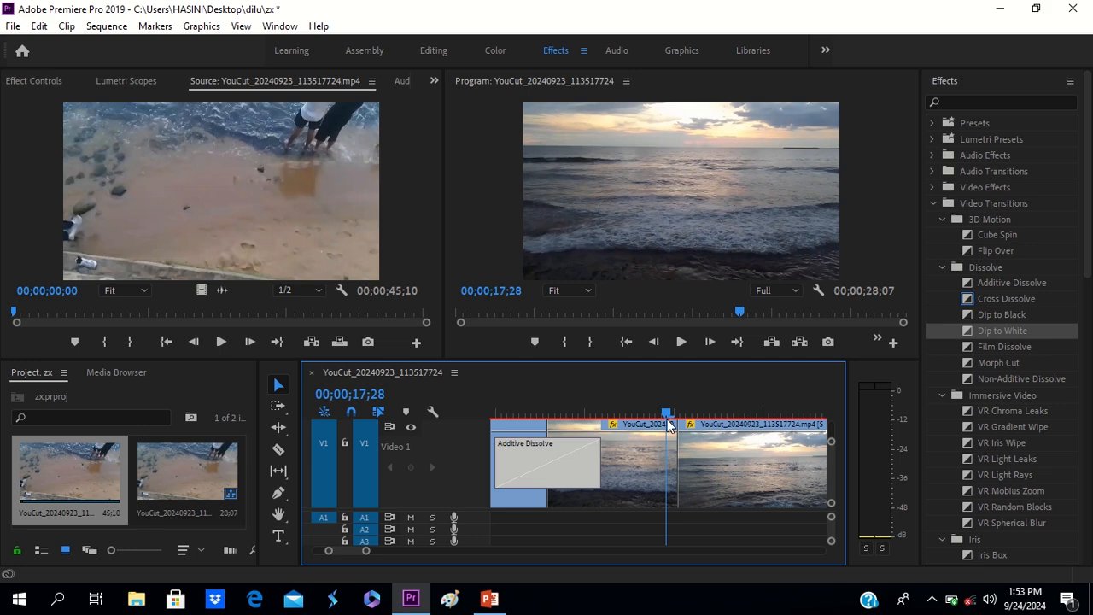
Apply Dip to White at the cut between the short fourth clip and the last clip, and scrub back over it
left_click(1006, 330)
left_click_drag(1006, 330, 674, 481)
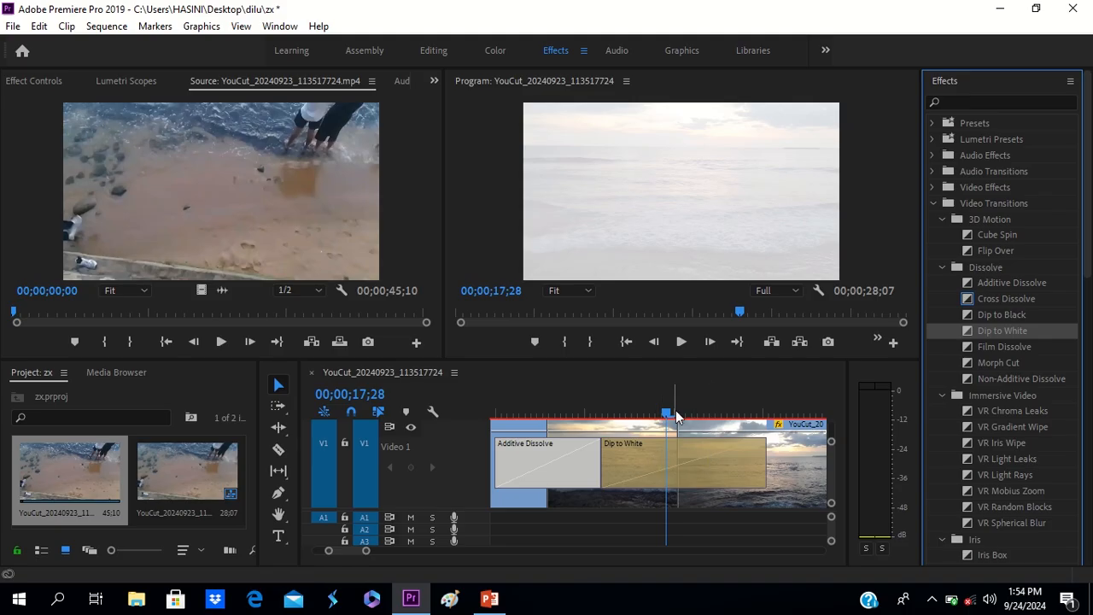
left_click_drag(667, 413, 485, 422)
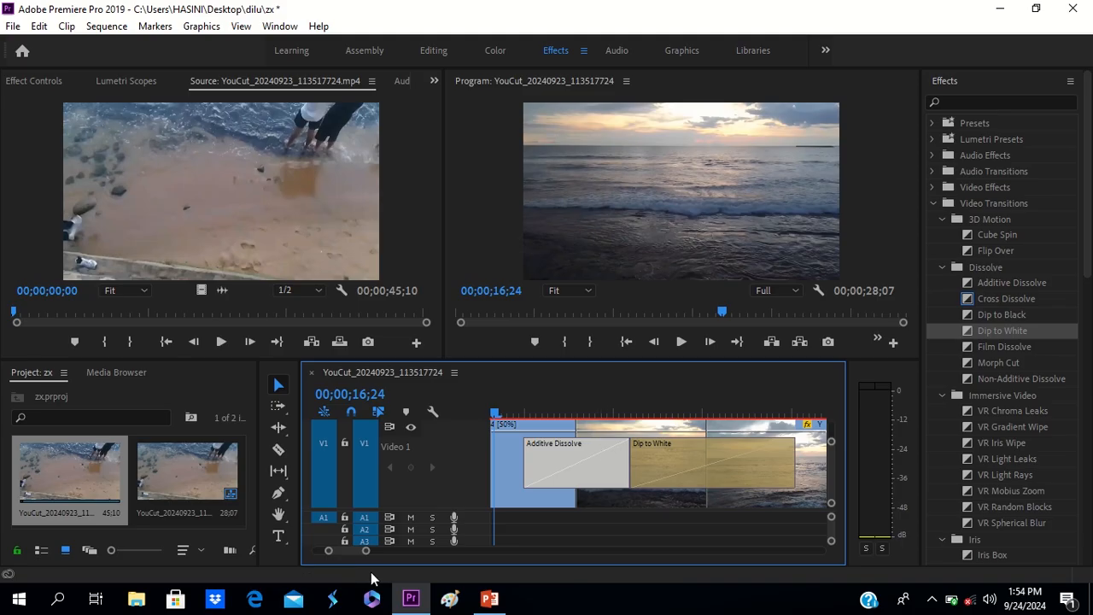
Return the playhead to the sequence start and play the video to review all the transitions
mouse_move(329, 551)
left_mouse_down()
mouse_move(308, 552)
mouse_move(324, 550)
left_mouse_up()
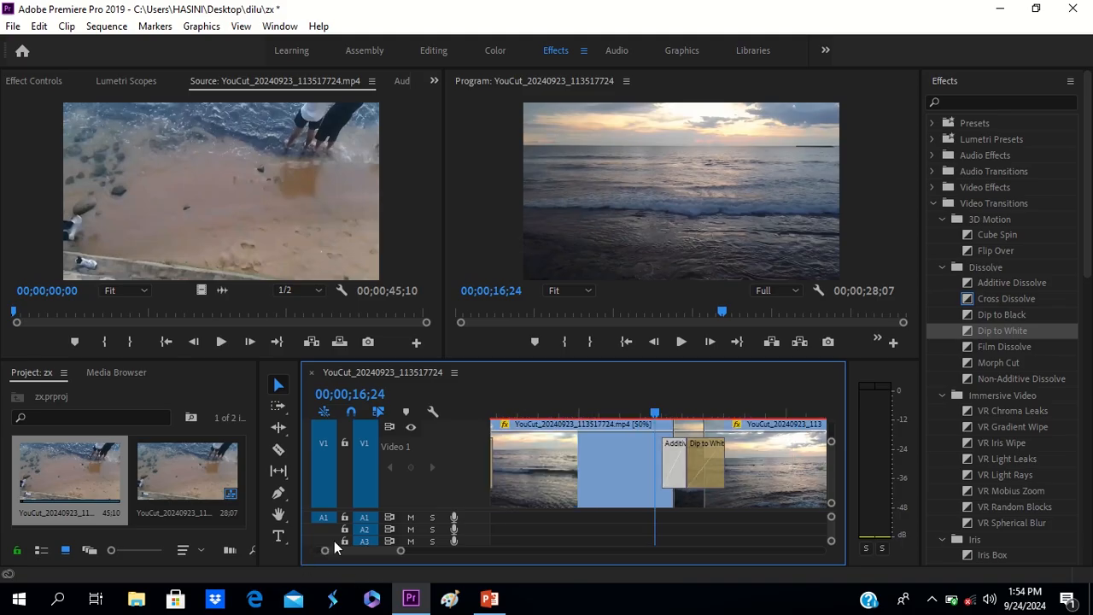
left_click_drag(657, 410, 462, 407)
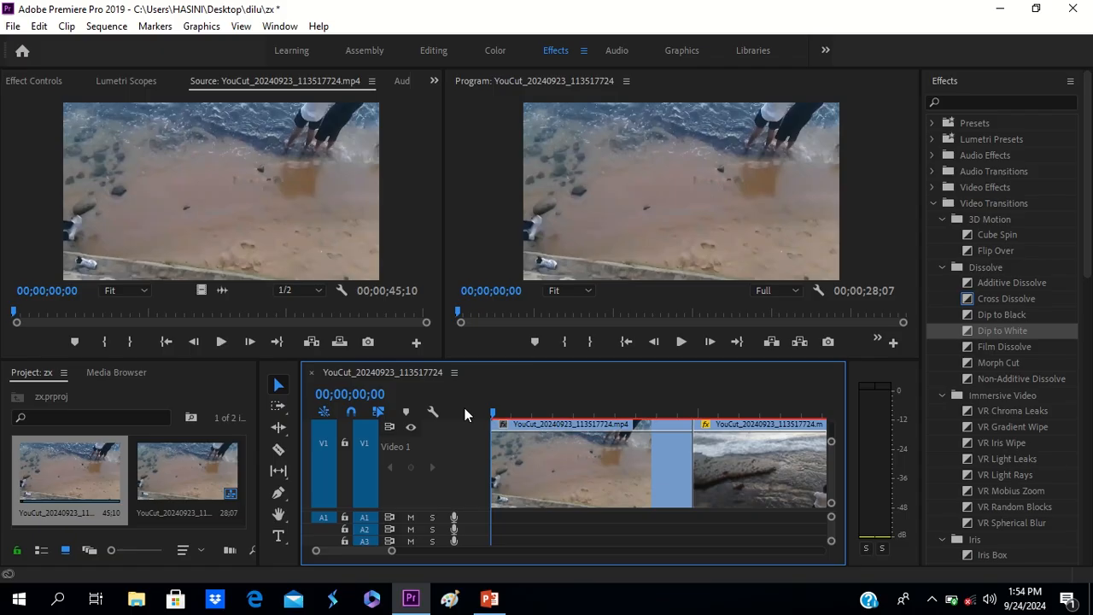
left_click(681, 343)
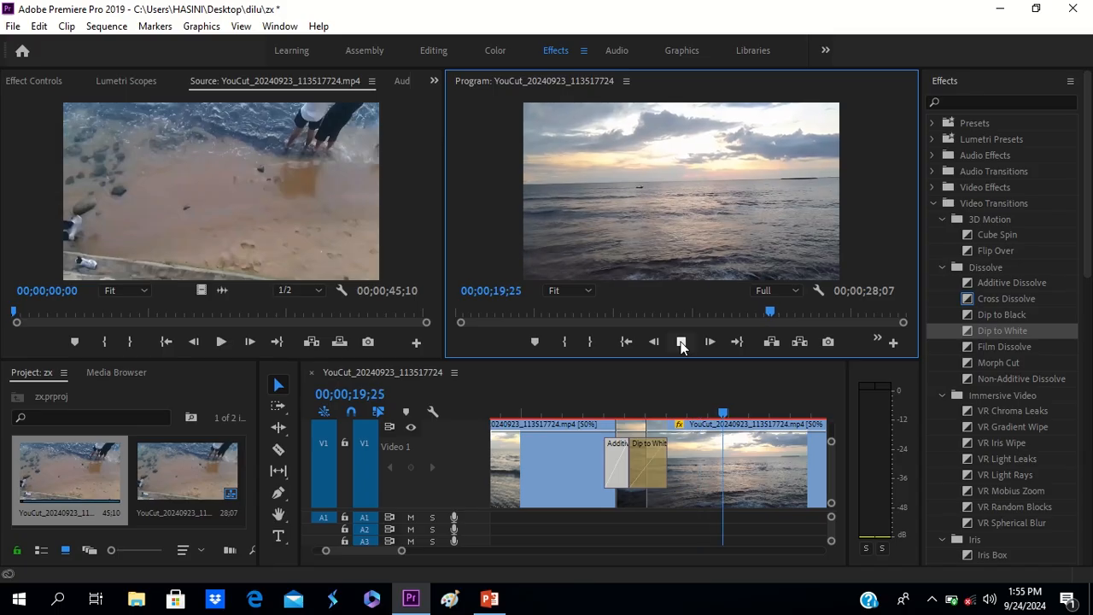
left_click(681, 342)
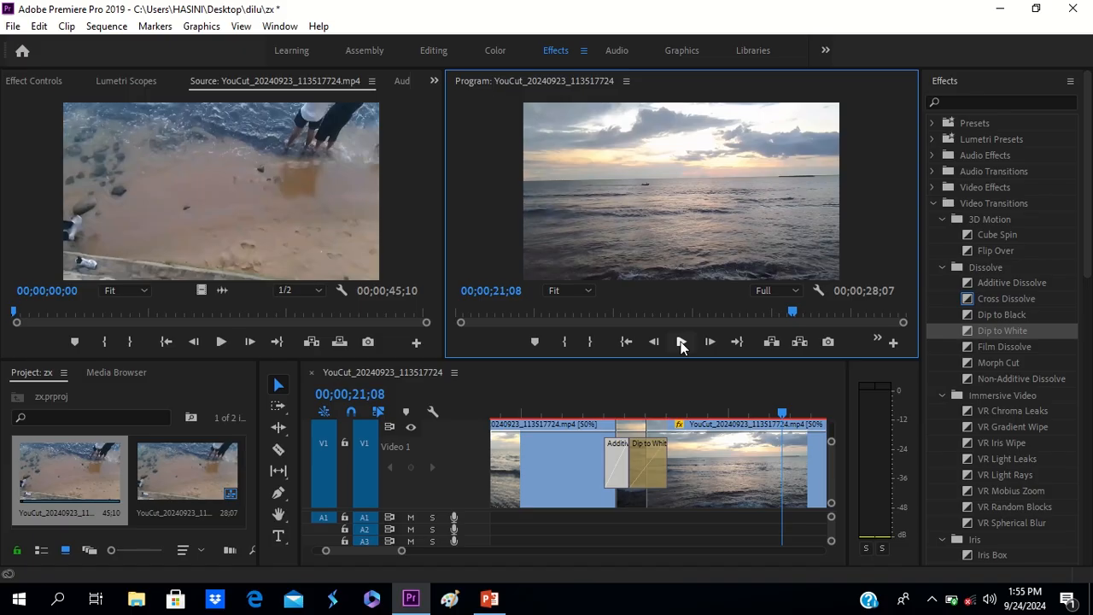
left_click(681, 342)
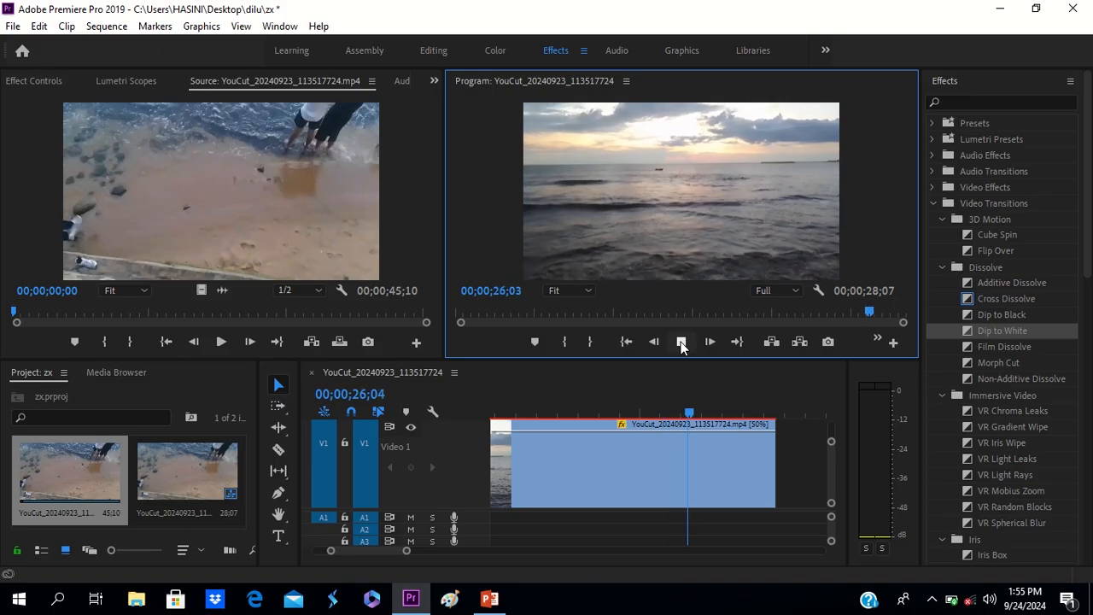
left_click(681, 341)
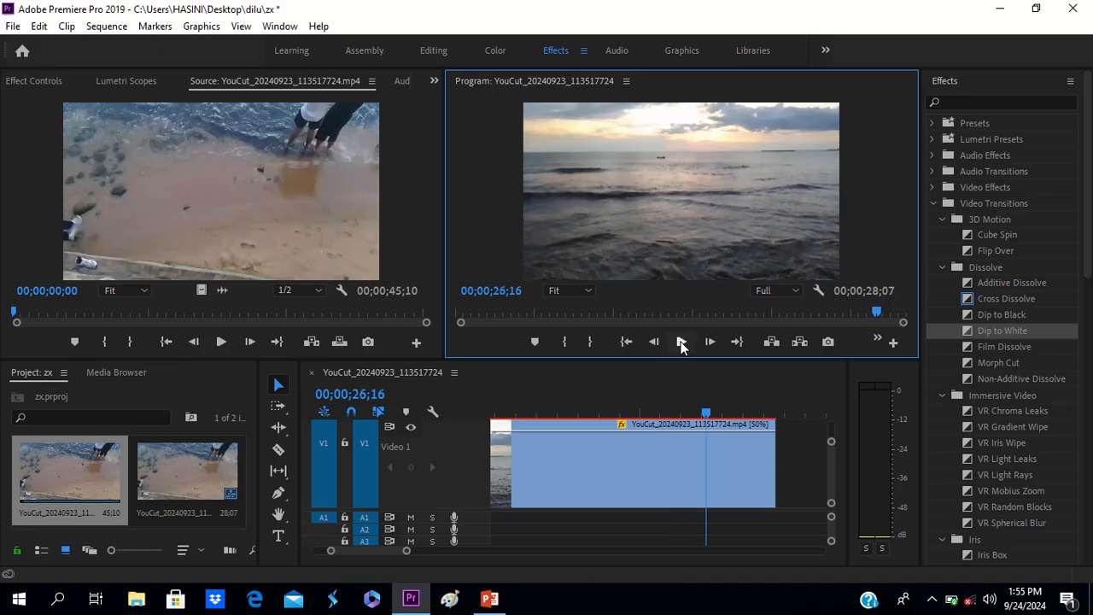